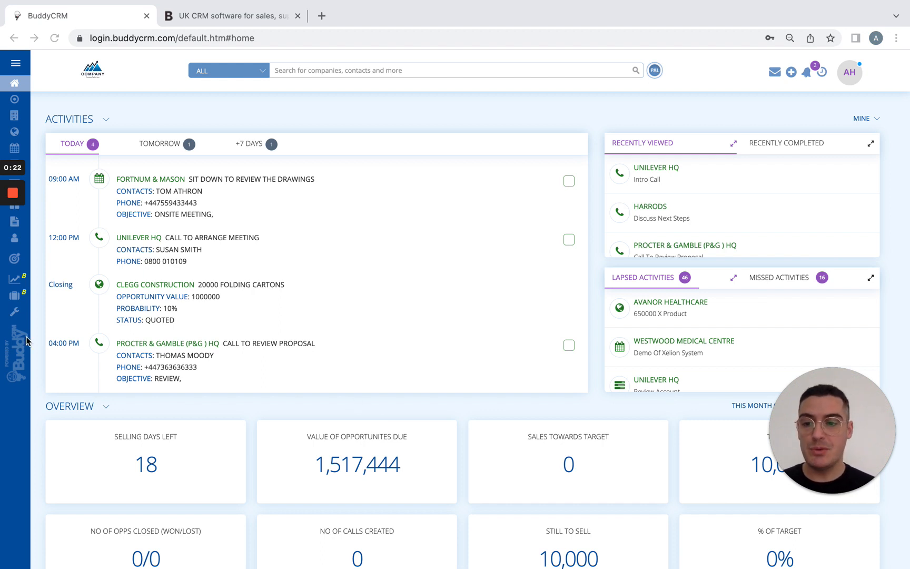
Step: Start creating a new workflow rule in the admin area
{"action": "mouse_move", "coordinate": [16, 316]}
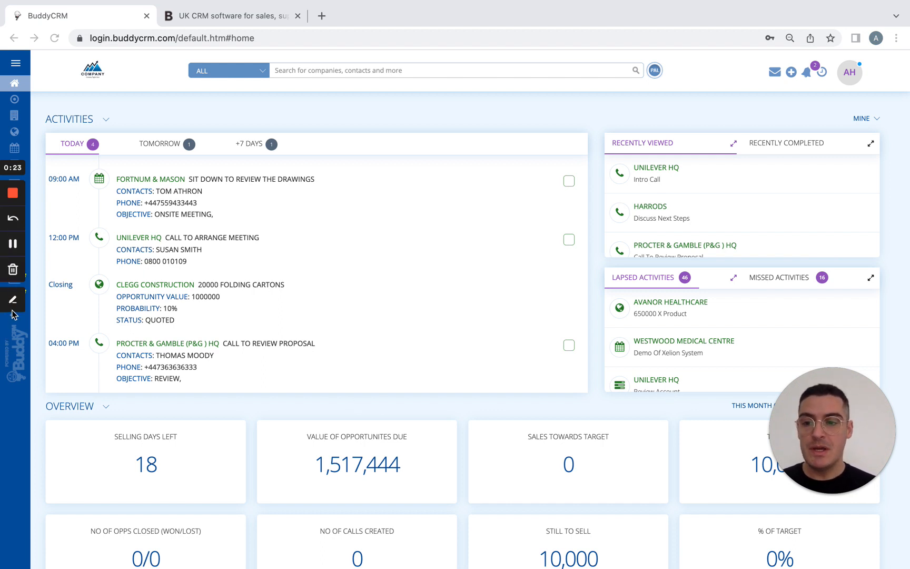
{"action": "left_click", "coordinate": [17, 66]}
{"action": "left_click", "coordinate": [17, 66]}
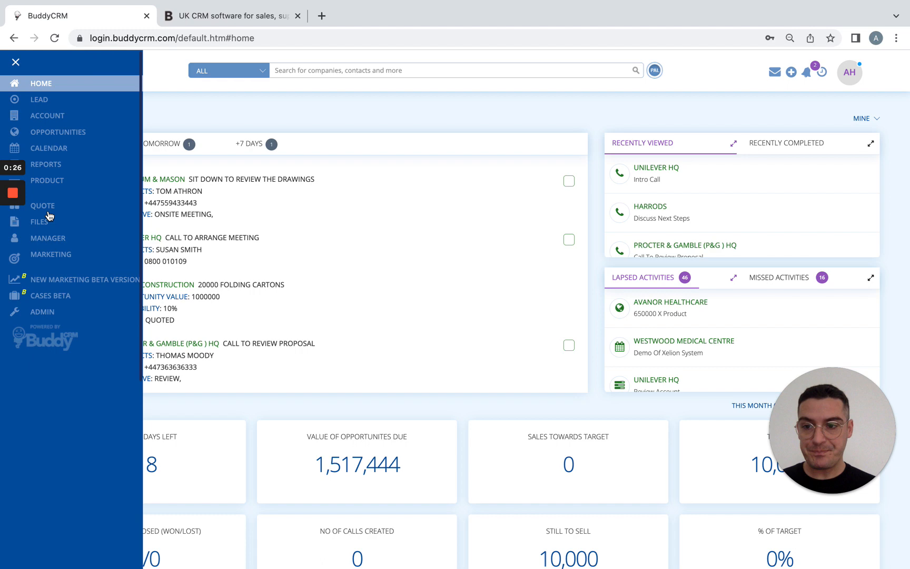
{"action": "left_click", "coordinate": [43, 312]}
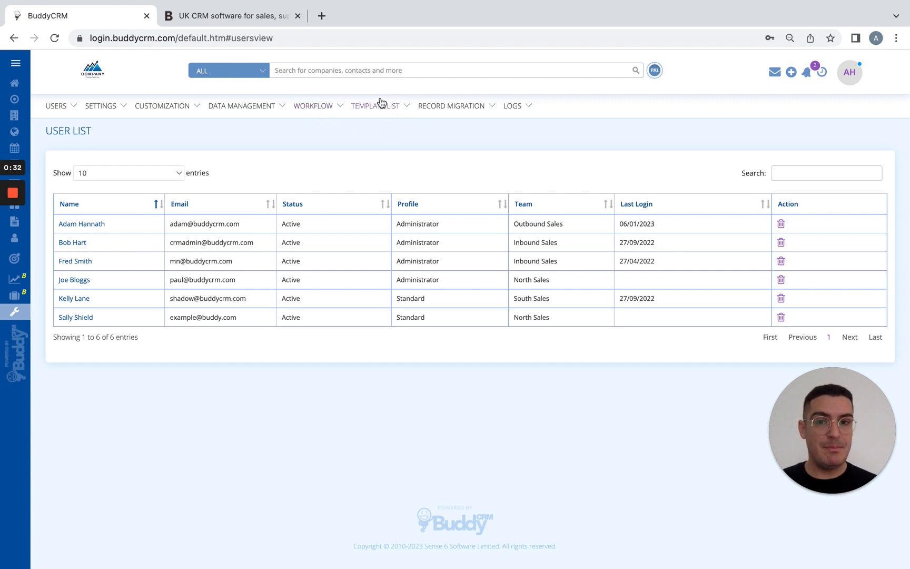
{"action": "left_click", "coordinate": [314, 108]}
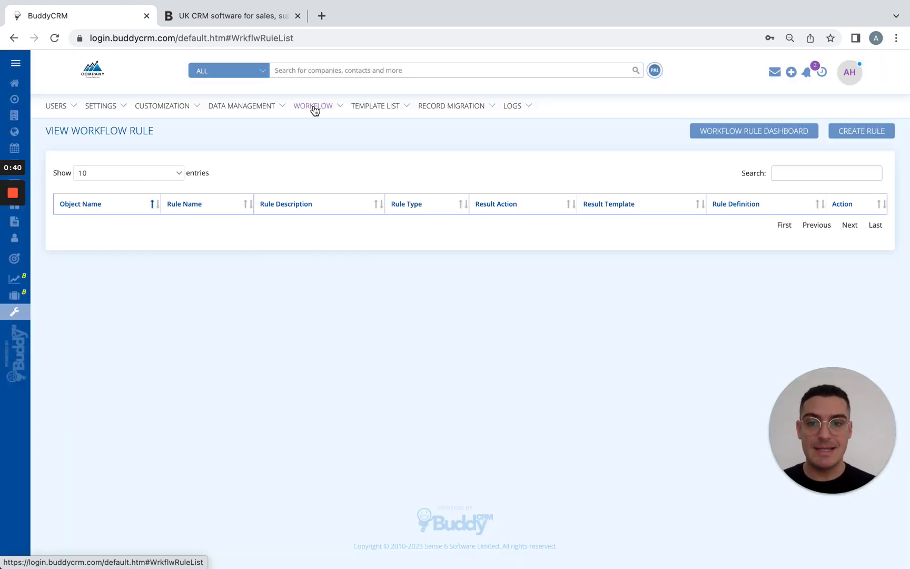
{"action": "left_click", "coordinate": [872, 132]}
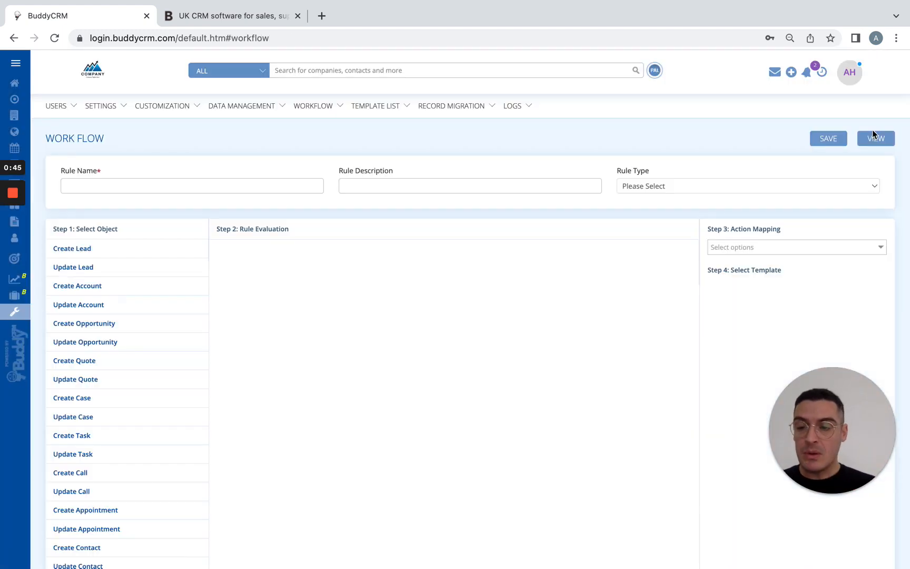
Step: Choose Create Opportunity as the object that triggers the workflow rule
{"action": "scroll", "coordinate": [413, 361], "scroll_direction": "down", "scroll_amount": 2}
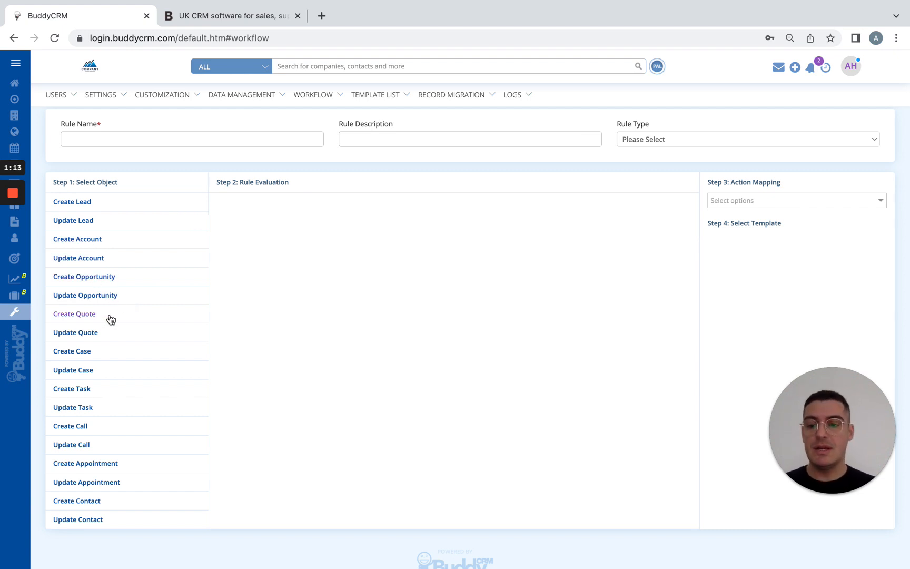
{"action": "scroll", "coordinate": [110, 319], "scroll_direction": "down", "scroll_amount": 1}
{"action": "scroll", "coordinate": [109, 317], "scroll_direction": "up", "scroll_amount": 1}
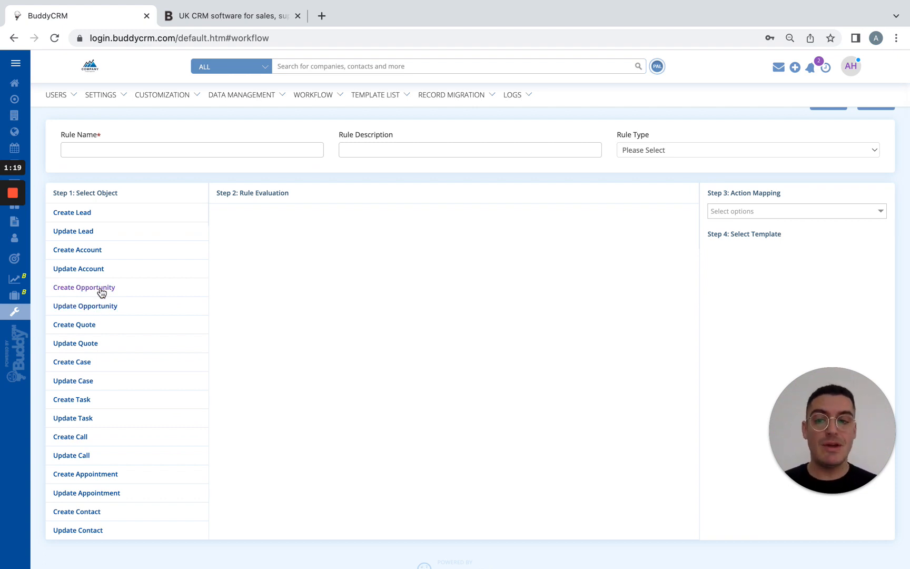
{"action": "left_click", "coordinate": [101, 292]}
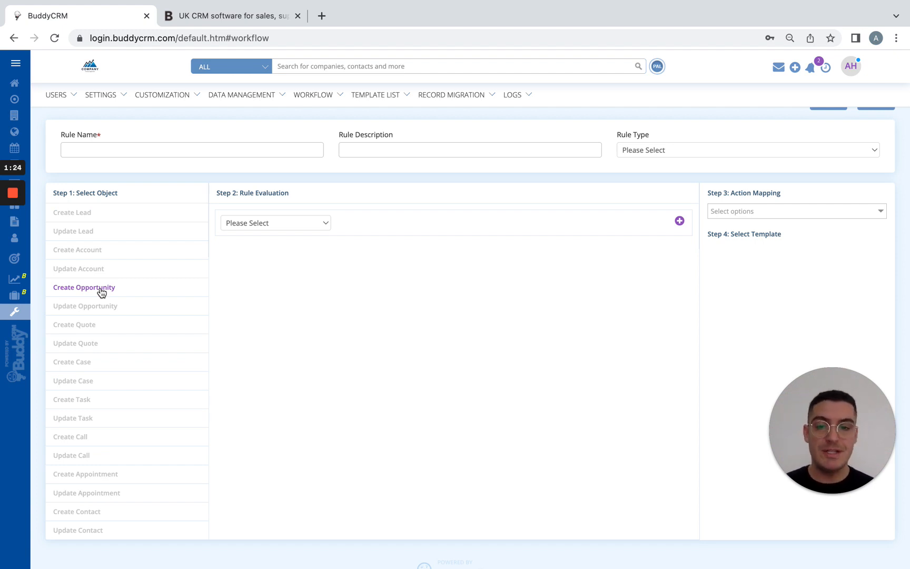
Step: Set the first rule condition to Opportunity Value > 1000 and show the actions available for mapping
{"action": "left_click", "coordinate": [293, 221]}
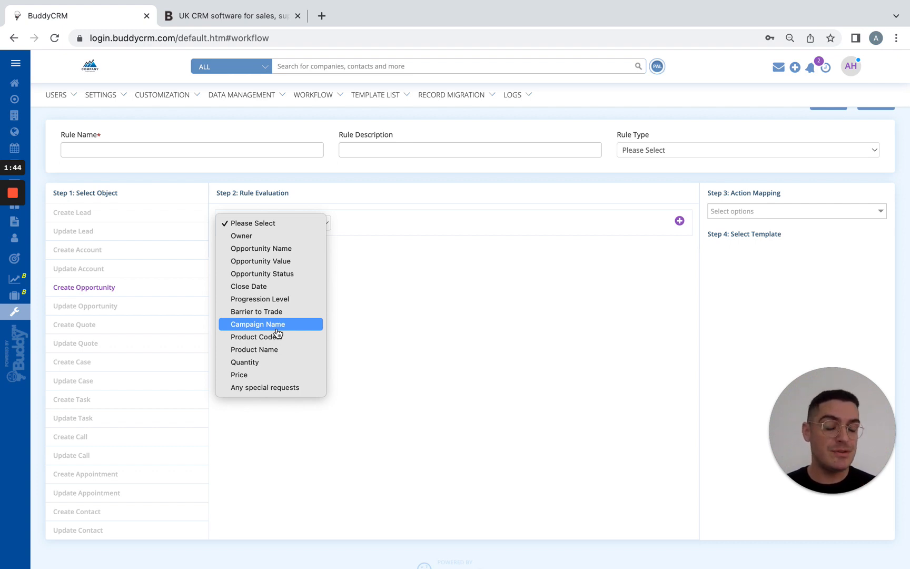
{"action": "left_click", "coordinate": [287, 262]}
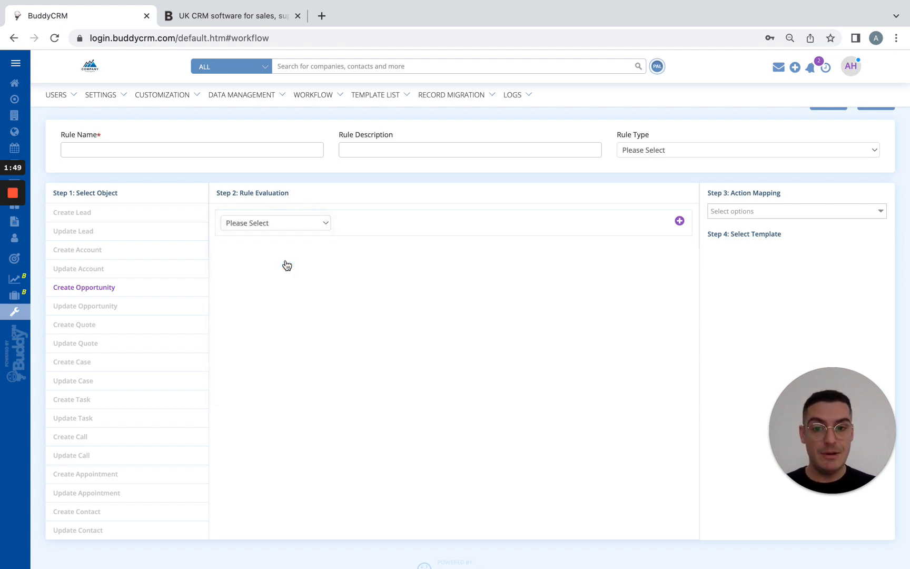
{"action": "left_click", "coordinate": [395, 222]}
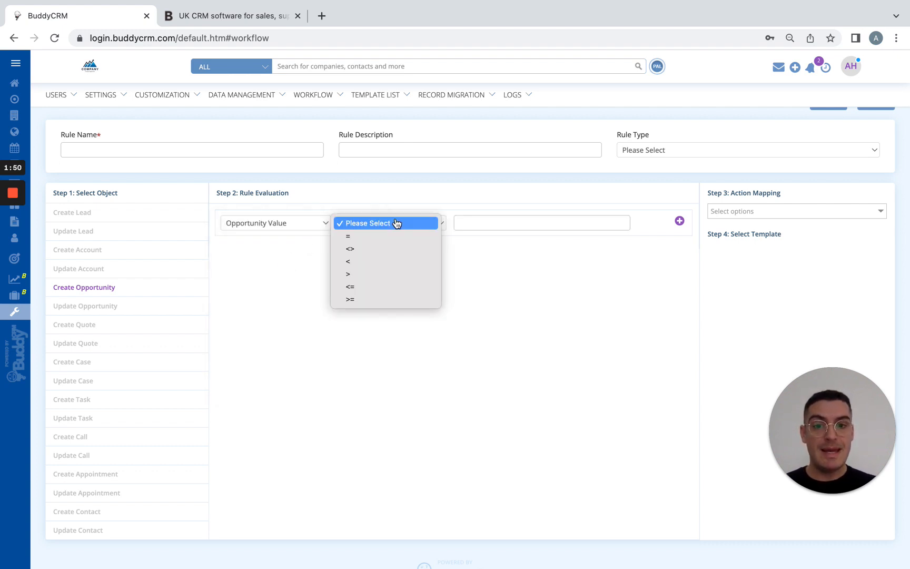
{"action": "left_click", "coordinate": [375, 274]}
{"action": "left_click", "coordinate": [468, 222]}
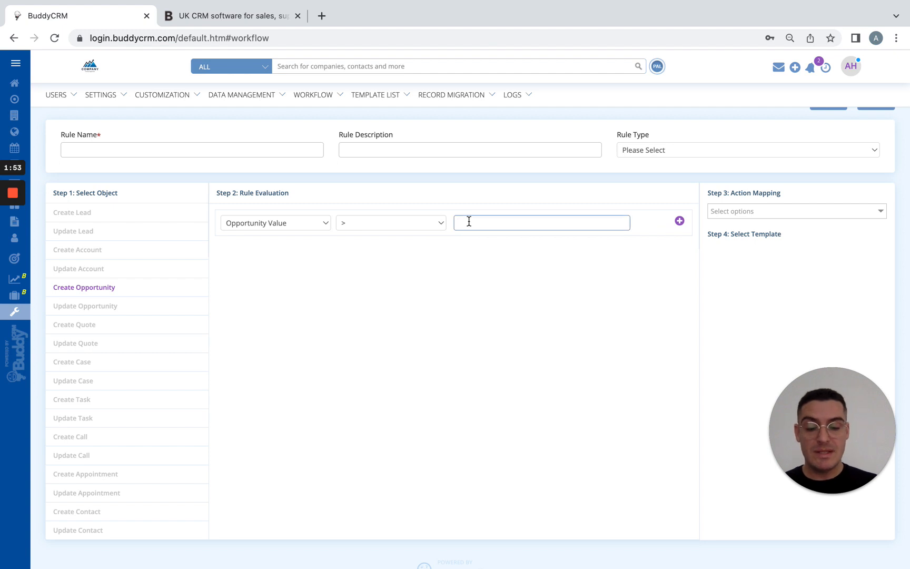
{"action": "type", "text": "1000"}
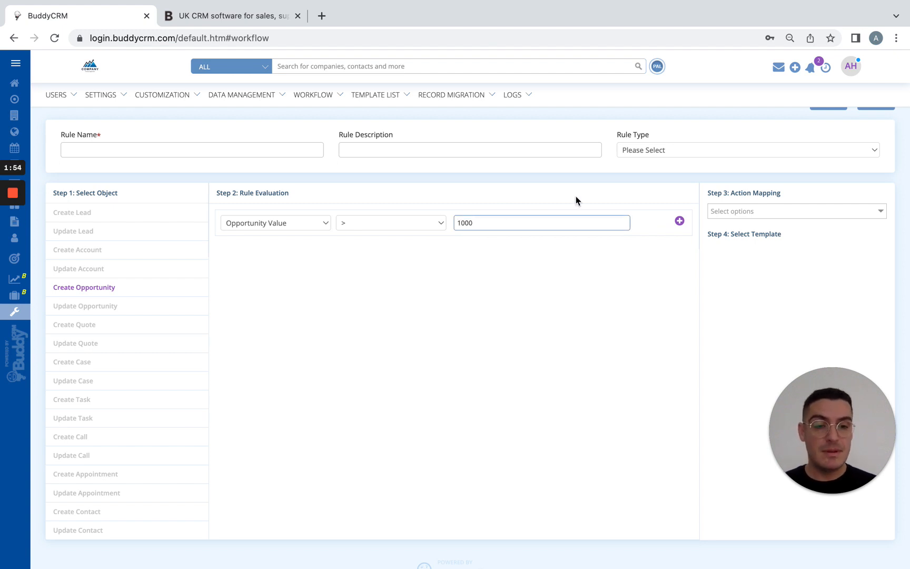
{"action": "left_click", "coordinate": [748, 211]}
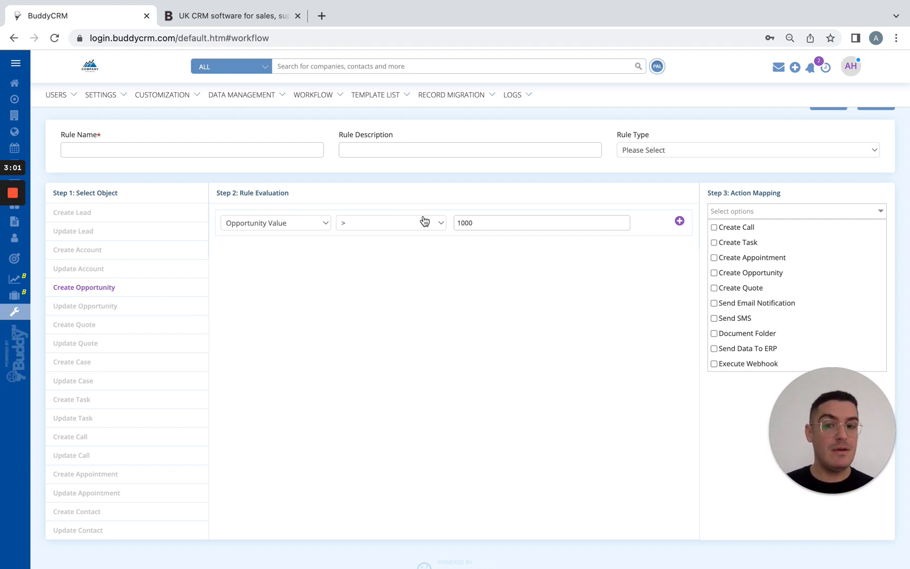
Step: Add a second rule condition joined with And, requiring Owner Equal To the second user in the owner choices
{"action": "left_click", "coordinate": [679, 221]}
{"action": "left_click", "coordinate": [297, 256]}
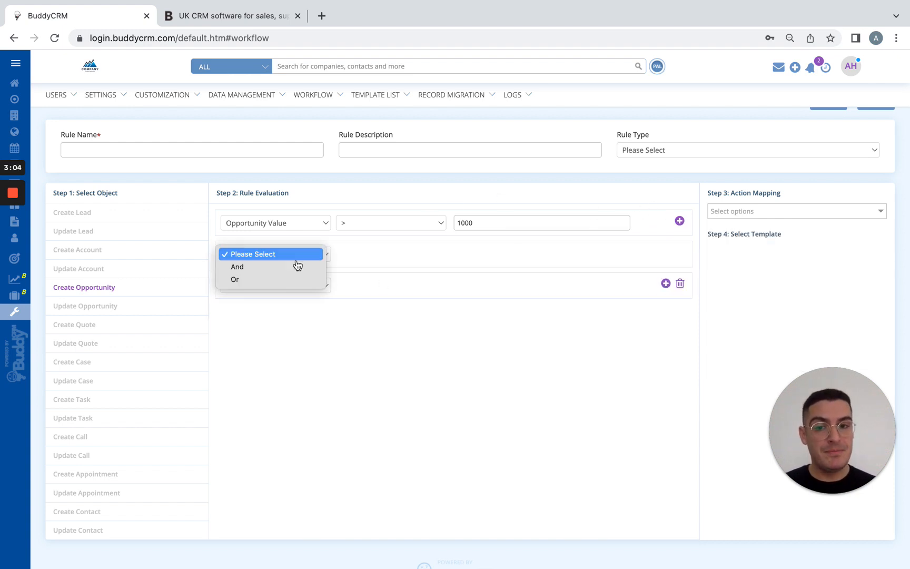
{"action": "left_click", "coordinate": [286, 269]}
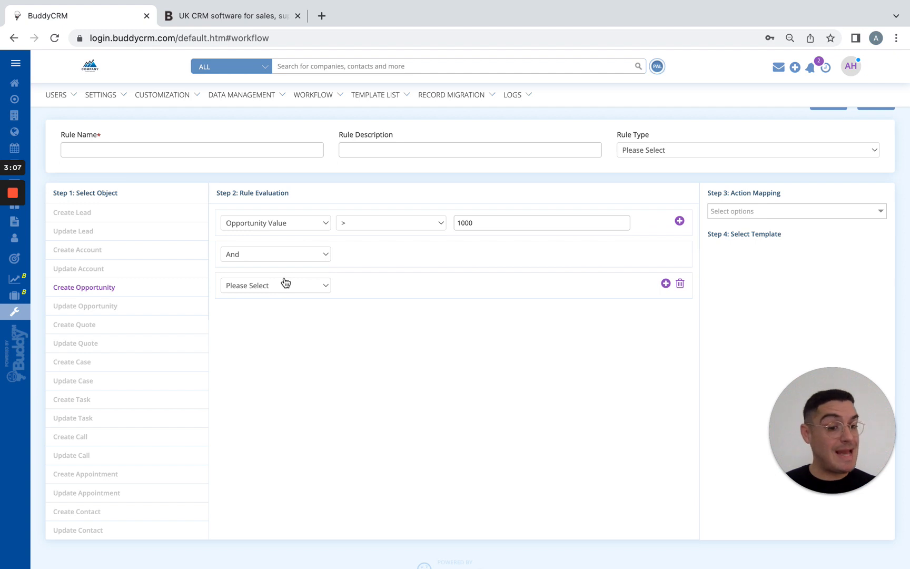
{"action": "left_click", "coordinate": [285, 283]}
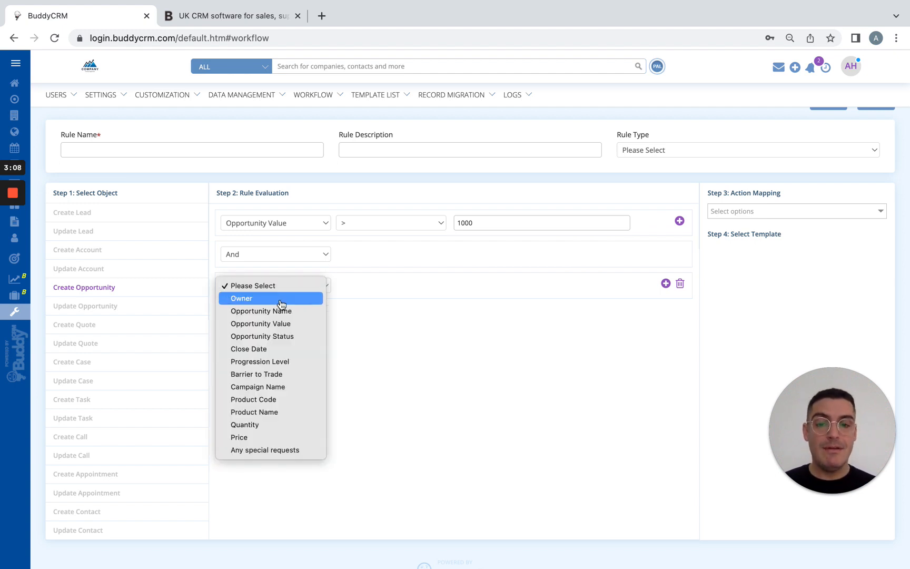
{"action": "left_click", "coordinate": [412, 296]}
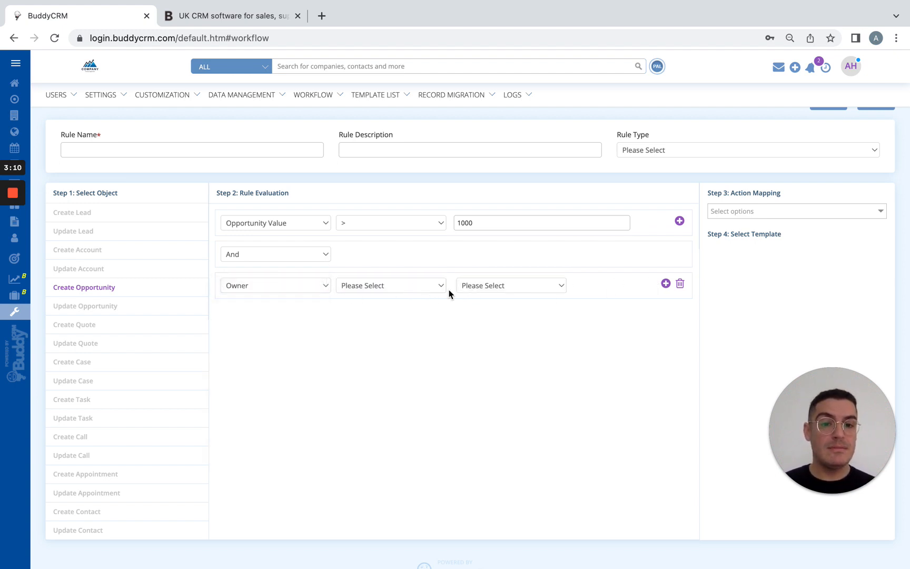
{"action": "left_click", "coordinate": [442, 286]}
{"action": "left_click", "coordinate": [427, 307]}
{"action": "left_click", "coordinate": [501, 289]}
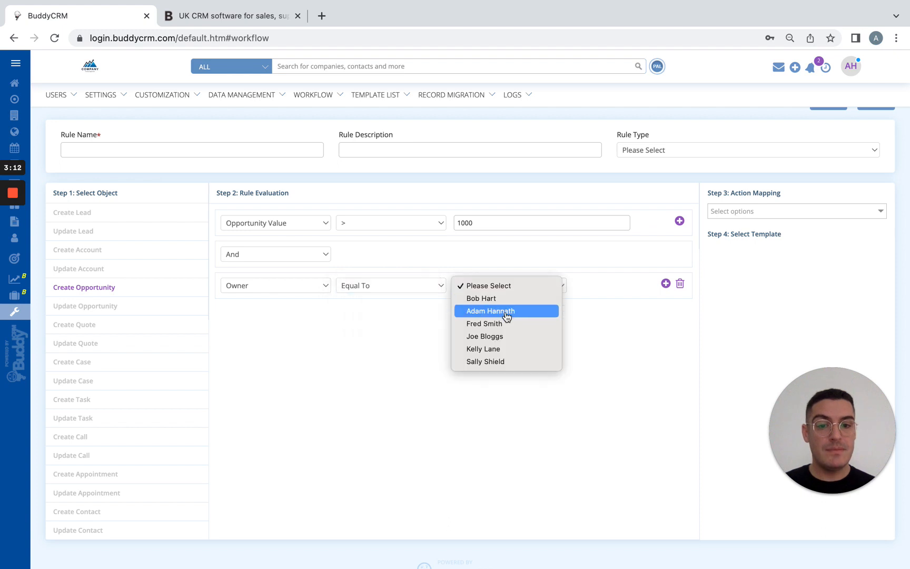
{"action": "left_click", "coordinate": [504, 311]}
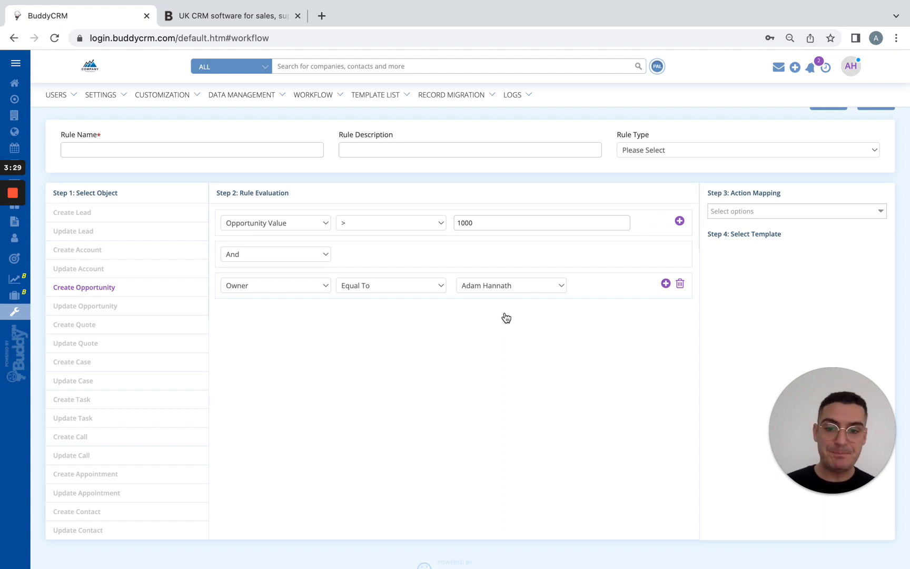
Step: Add a third rule condition joined with And, requiring Opportunity Status Equal To Quoted
{"action": "left_click", "coordinate": [665, 285]}
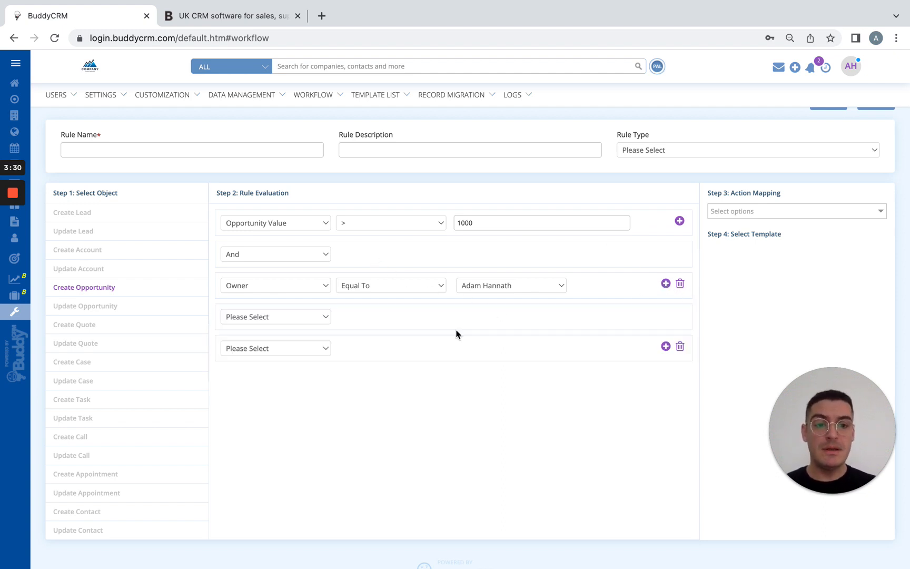
{"action": "left_click", "coordinate": [276, 317]}
{"action": "left_click", "coordinate": [275, 329]}
{"action": "left_click", "coordinate": [273, 347]}
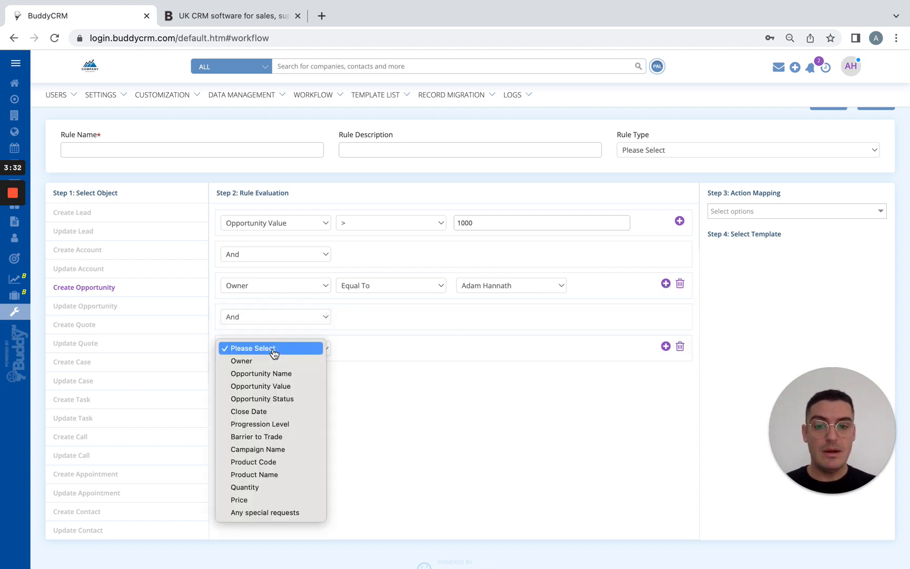
{"action": "left_click", "coordinate": [266, 400]}
{"action": "left_click", "coordinate": [381, 351]}
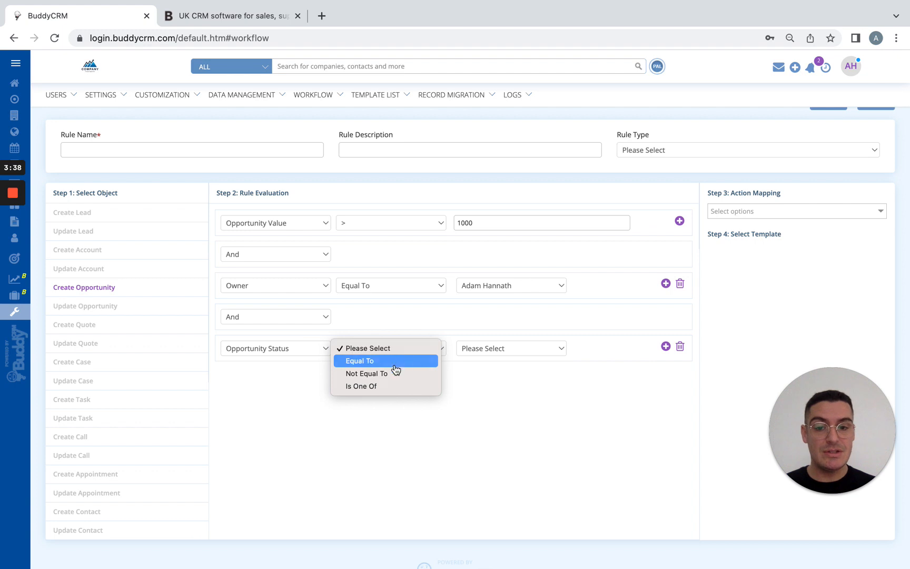
{"action": "left_click", "coordinate": [394, 362]}
{"action": "left_click", "coordinate": [493, 348]}
{"action": "left_click", "coordinate": [501, 373]}
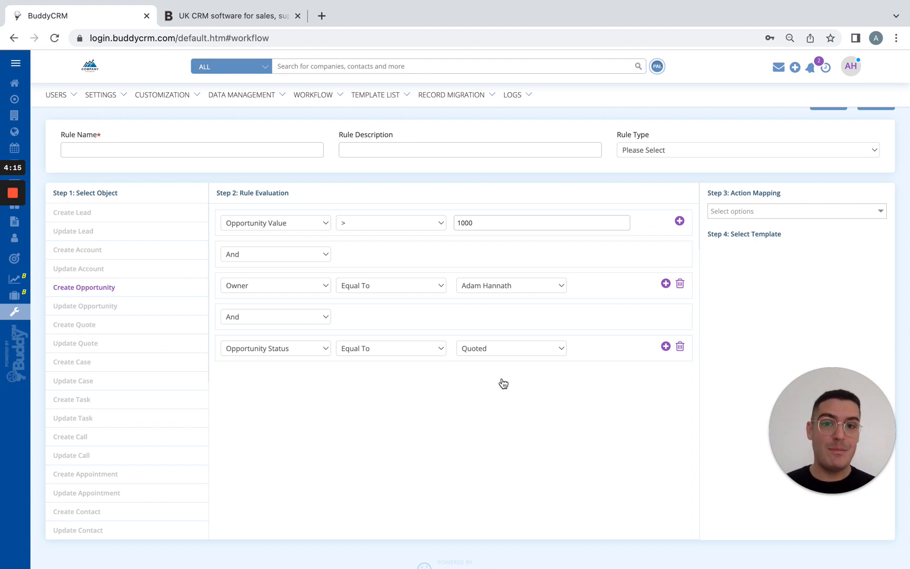
Step: Start a new call template and set its start date unit to Hour
{"action": "left_click", "coordinate": [381, 112]}
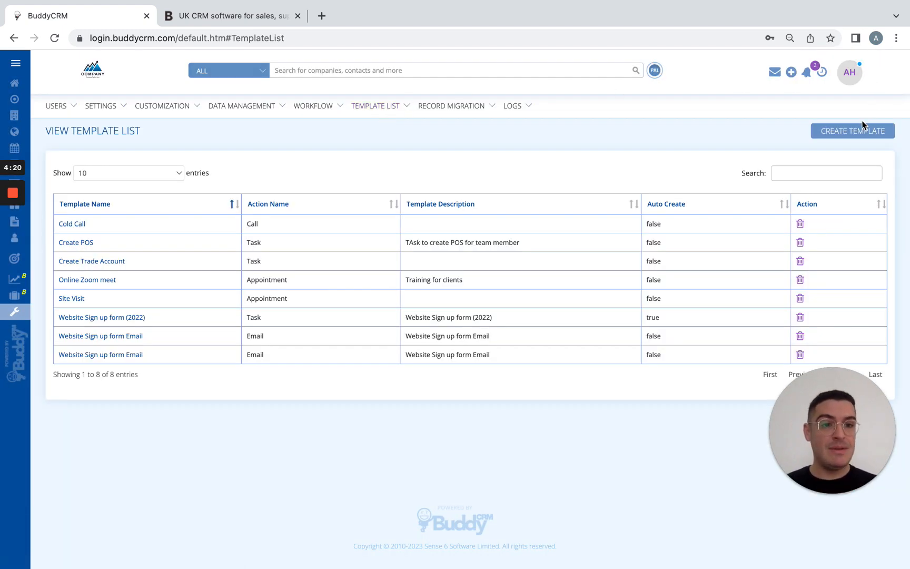
{"action": "left_click", "coordinate": [856, 133]}
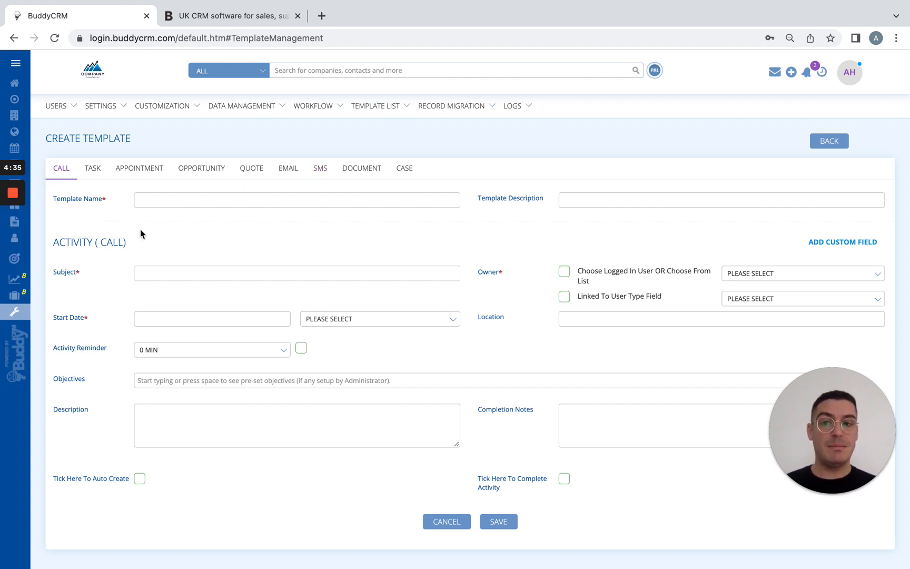
{"action": "left_click", "coordinate": [187, 200]}
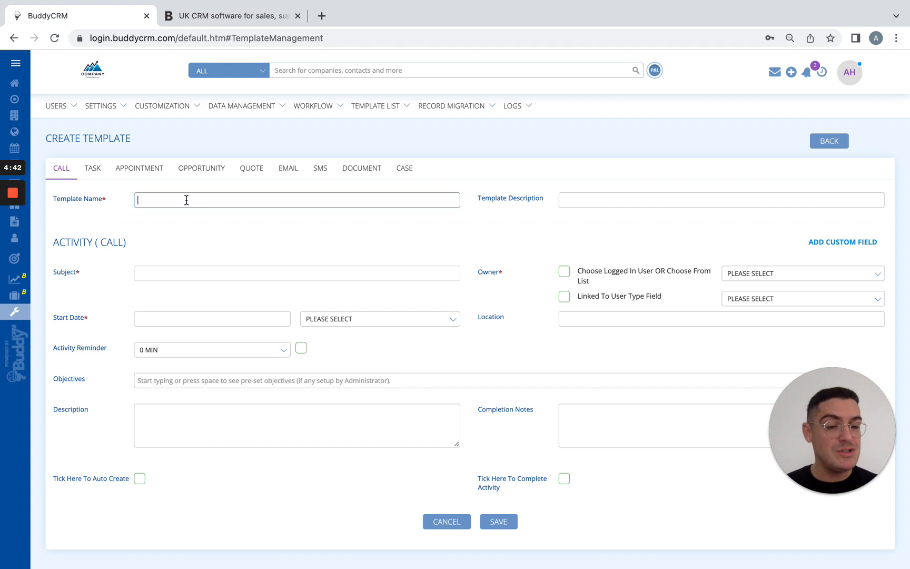
{"action": "left_click", "coordinate": [156, 275]}
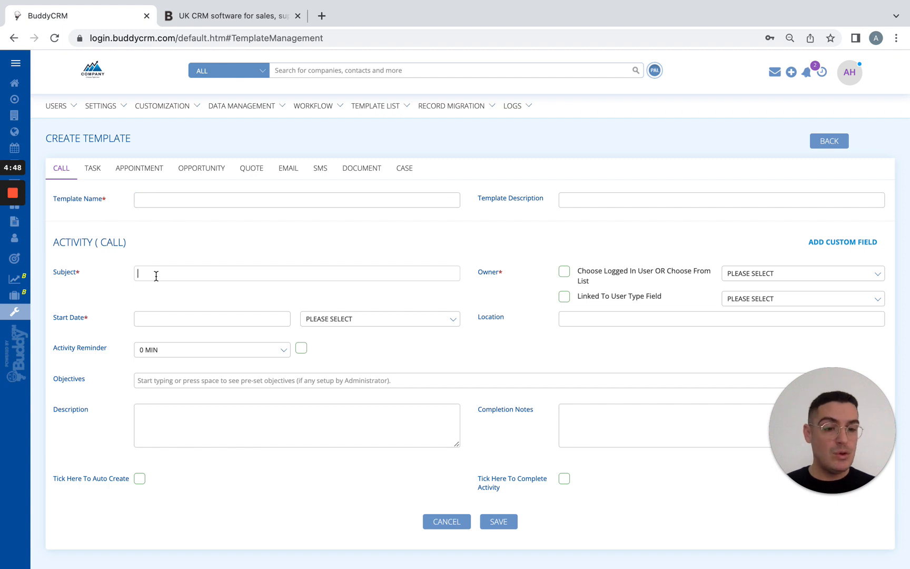
{"action": "left_click", "coordinate": [181, 314]}
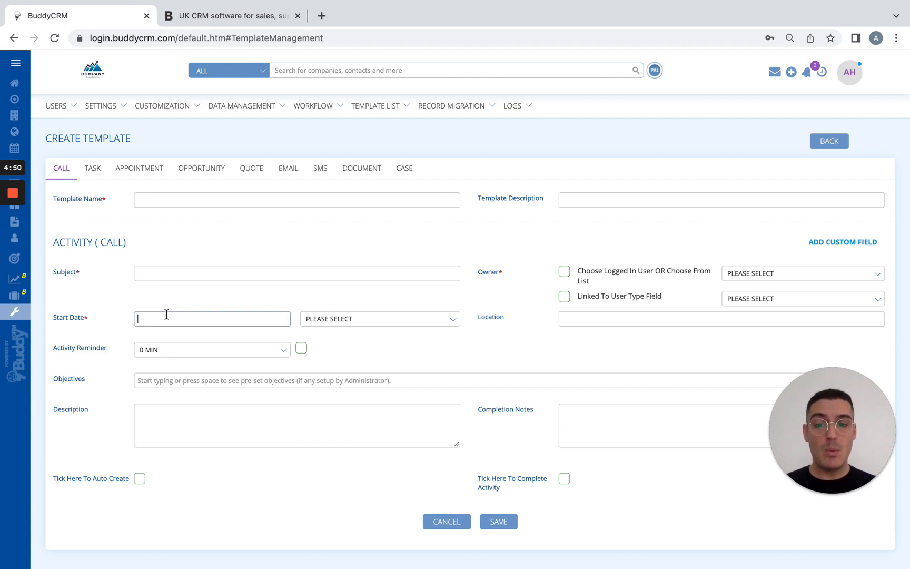
{"action": "left_click", "coordinate": [362, 318]}
{"action": "left_click", "coordinate": [349, 343]}
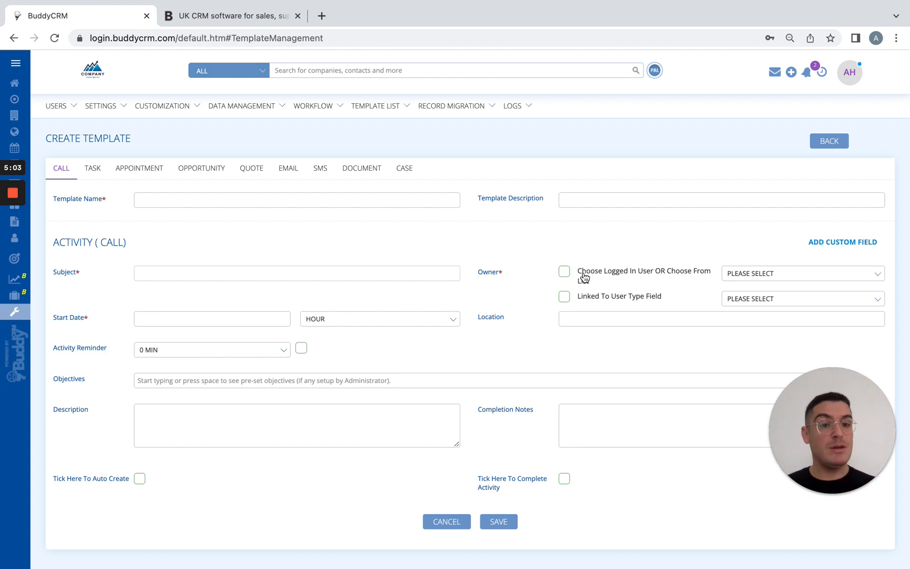
Step: Examine the owner choices and the custom fields that can be added to the call template
{"action": "left_click", "coordinate": [765, 276]}
{"action": "left_click", "coordinate": [727, 241]}
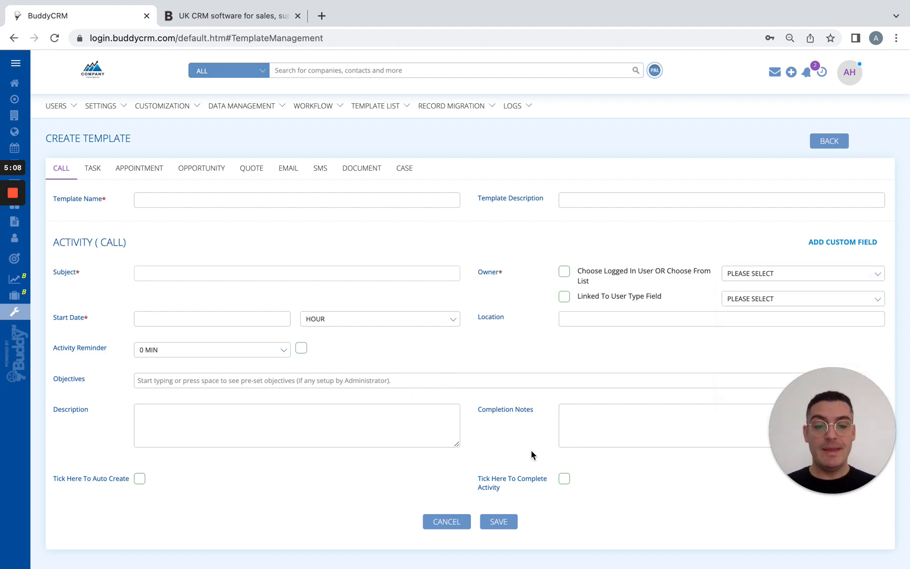
{"action": "left_click", "coordinate": [830, 245]}
{"action": "scroll", "coordinate": [489, 221], "scroll_direction": "down", "scroll_amount": 1}
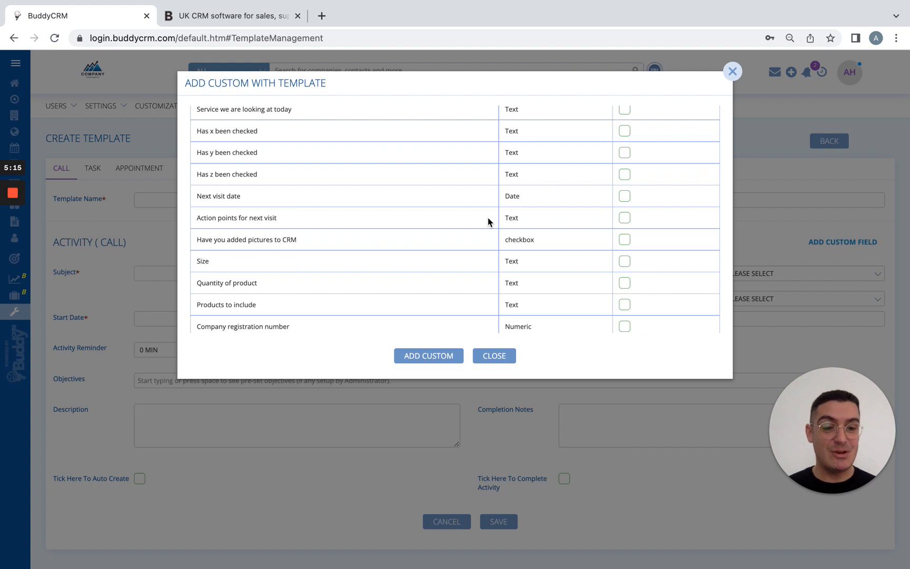
{"action": "scroll", "coordinate": [487, 218], "scroll_direction": "down", "scroll_amount": 3}
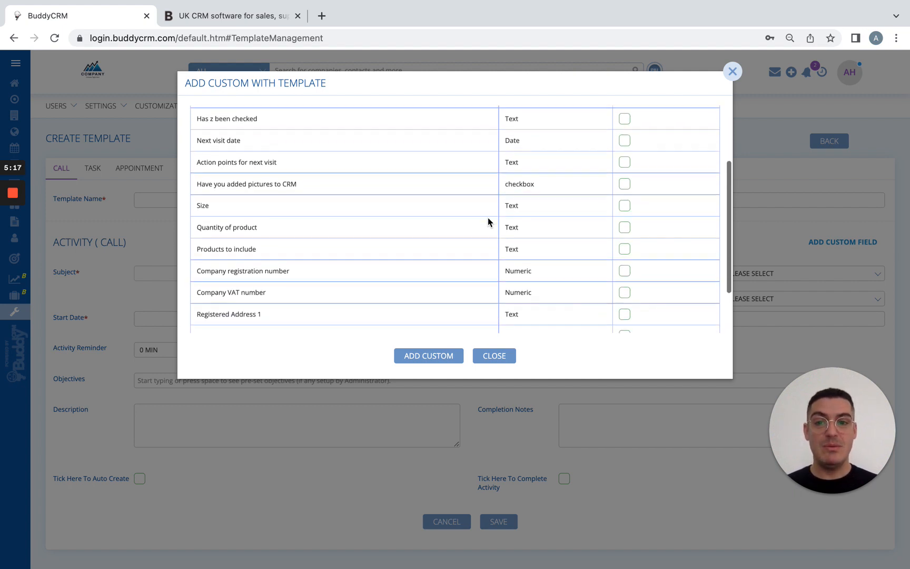
{"action": "scroll", "coordinate": [488, 217], "scroll_direction": "down", "scroll_amount": 4}
{"action": "scroll", "coordinate": [487, 217], "scroll_direction": "up", "scroll_amount": 2}
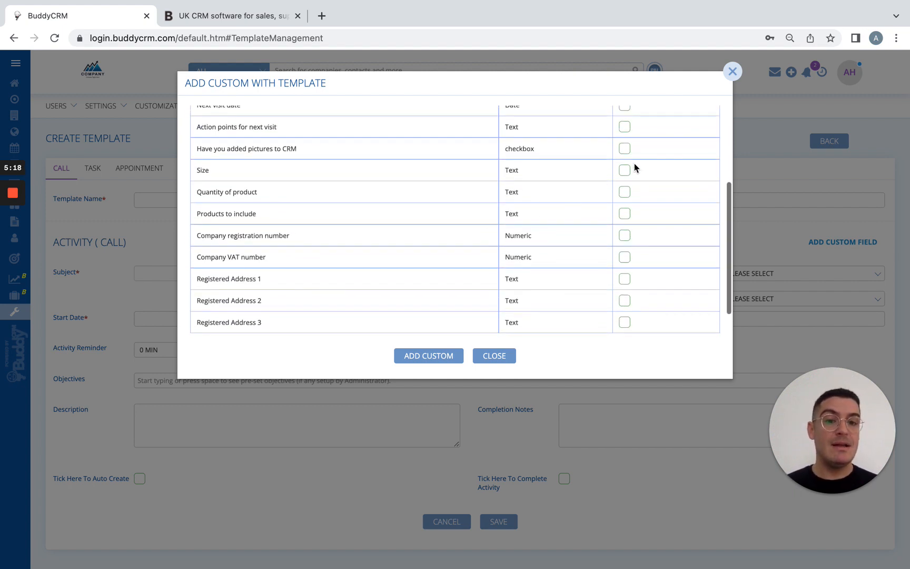
{"action": "left_click", "coordinate": [497, 356]}
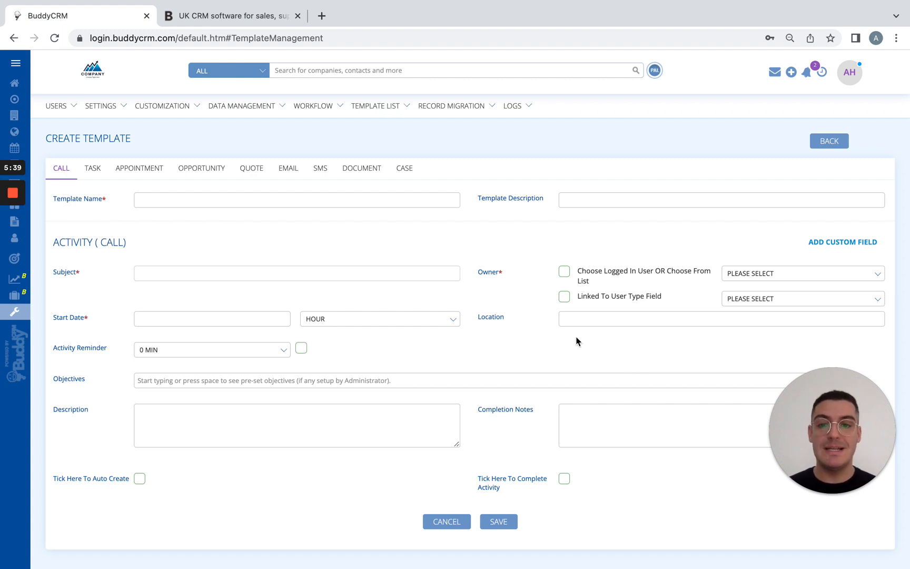
Step: View the template forms for SMS, email and document folders
{"action": "left_click", "coordinate": [316, 169]}
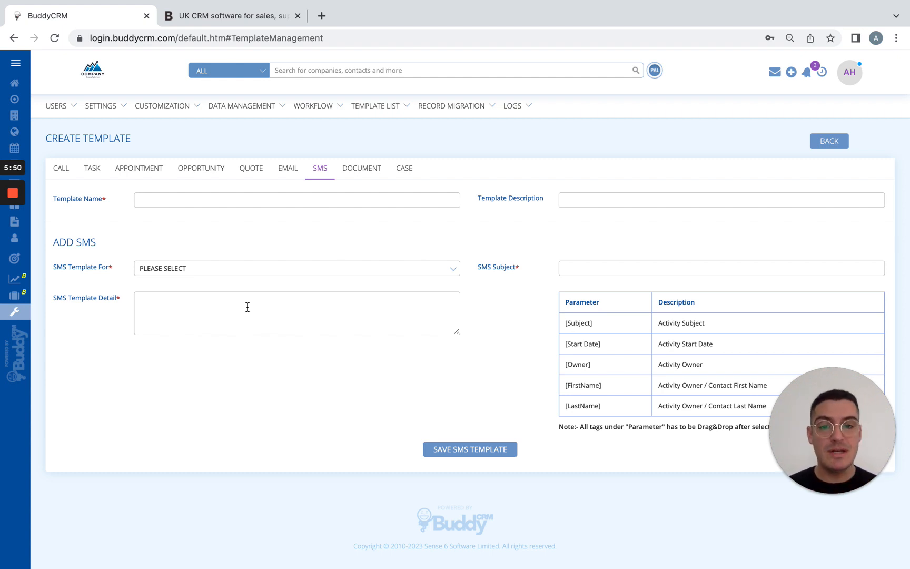
{"action": "left_click", "coordinate": [288, 171]}
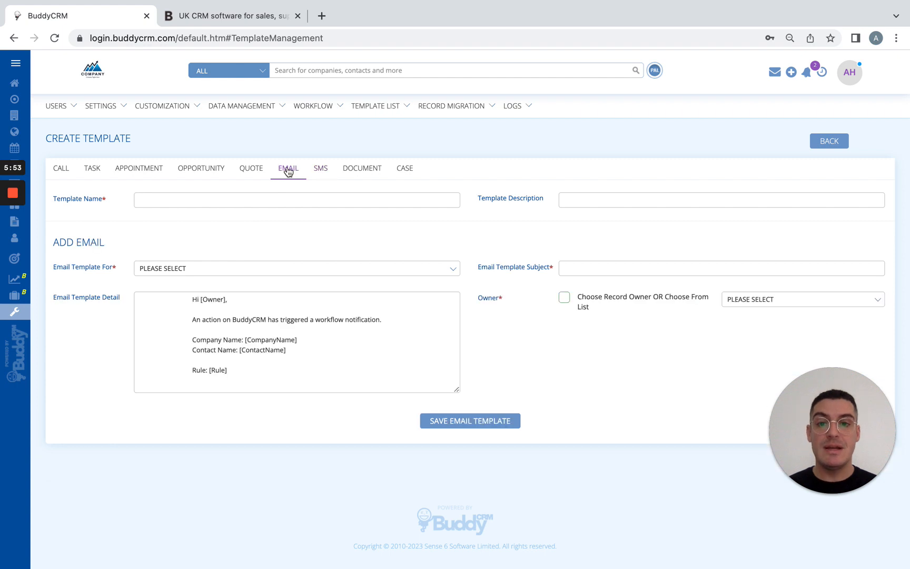
{"action": "left_click", "coordinate": [351, 173]}
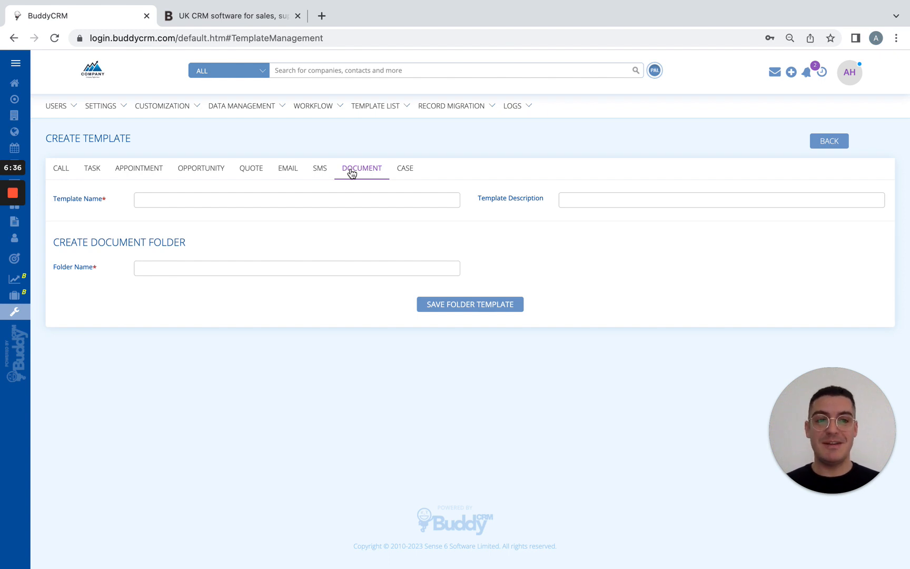
{"action": "mouse_move", "coordinate": [477, 1]}
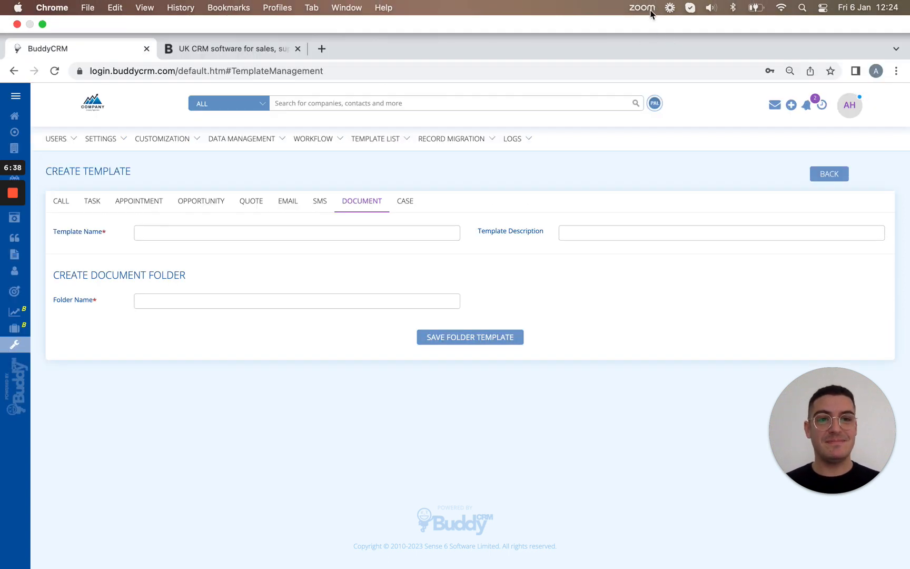